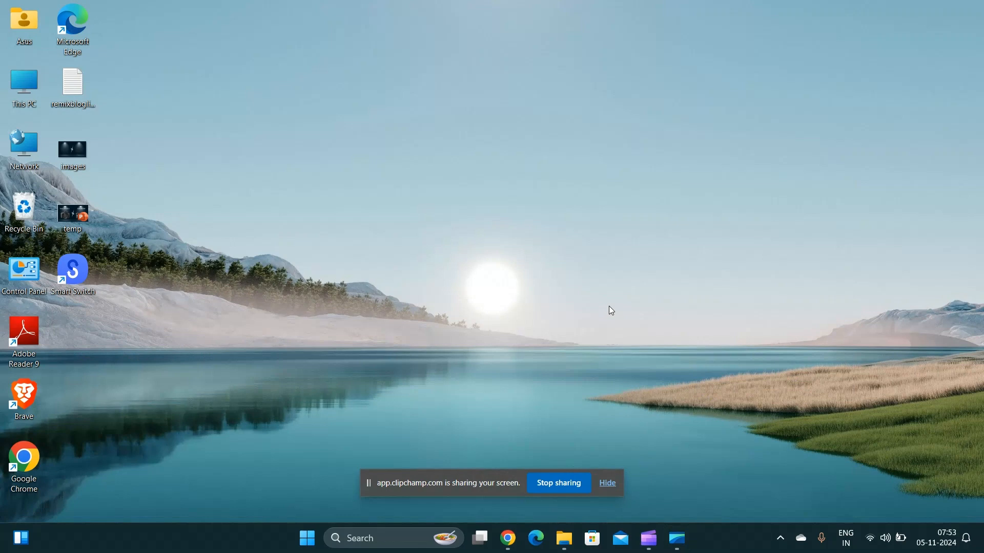
Bring up the Start menu from the taskbar
{"action": "left_click", "coordinate": [307, 539]}
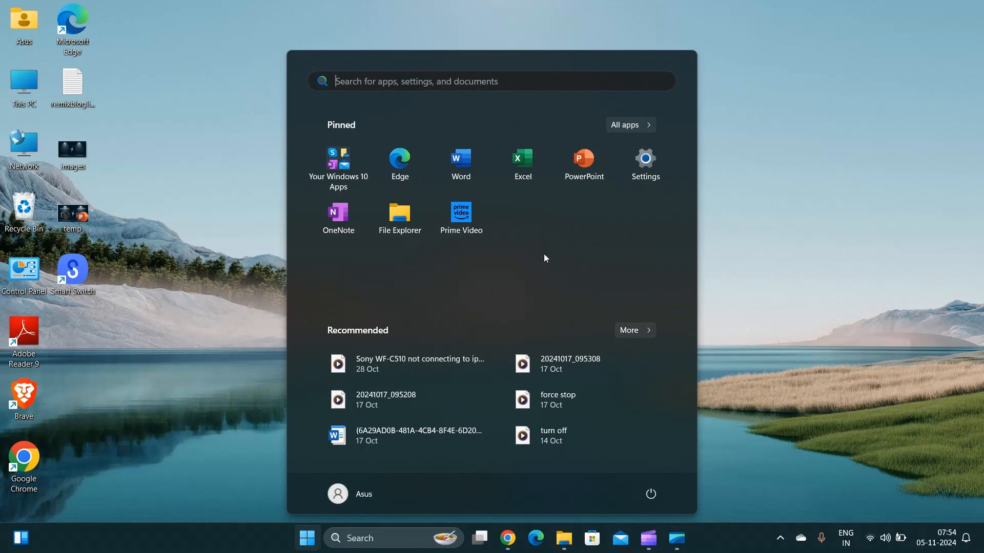
Launch Settings from Start and go to Time & language
{"action": "left_click", "coordinate": [647, 162]}
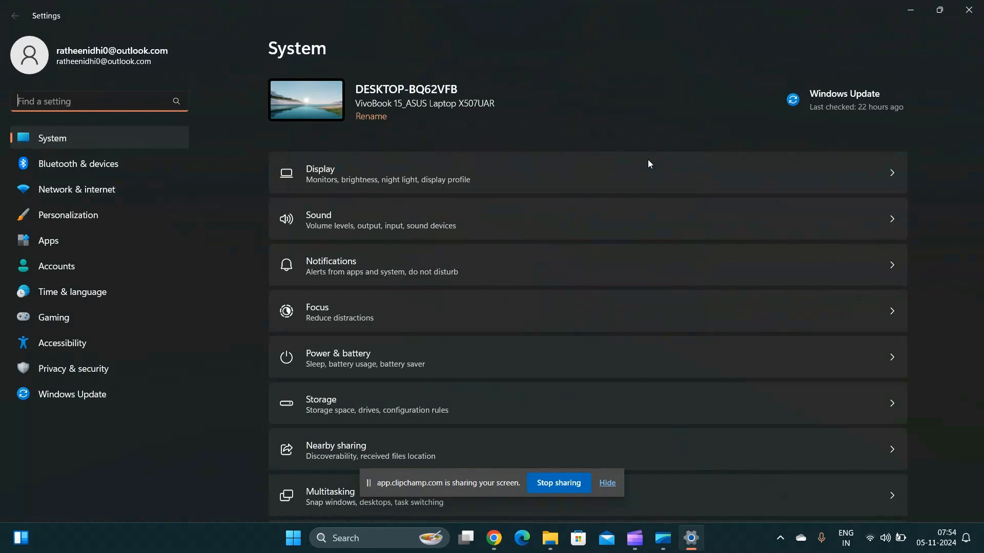
{"action": "left_click", "coordinate": [138, 291]}
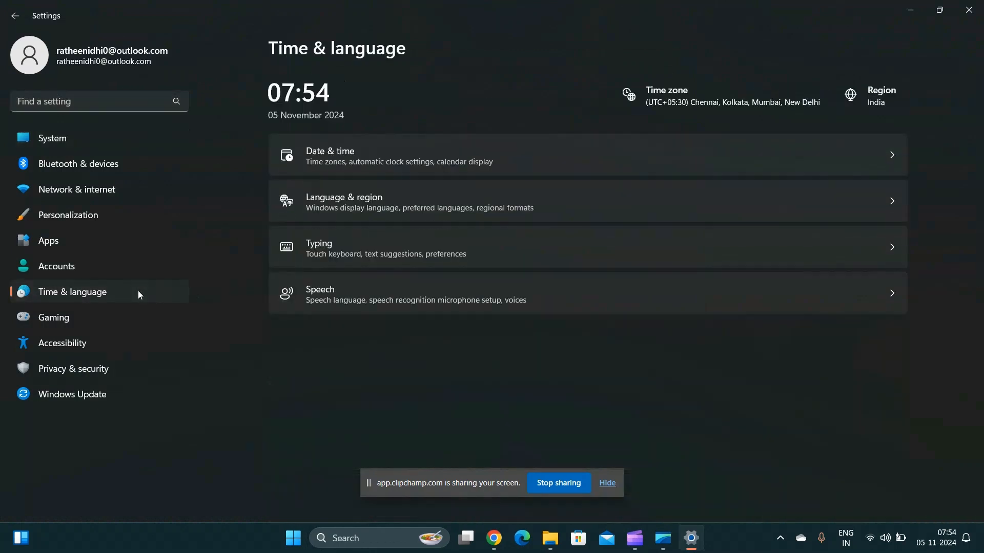
Go to Date & time and switch 'Set time automatically' off
{"action": "left_click", "coordinate": [388, 161]}
{"action": "left_click", "coordinate": [387, 160]}
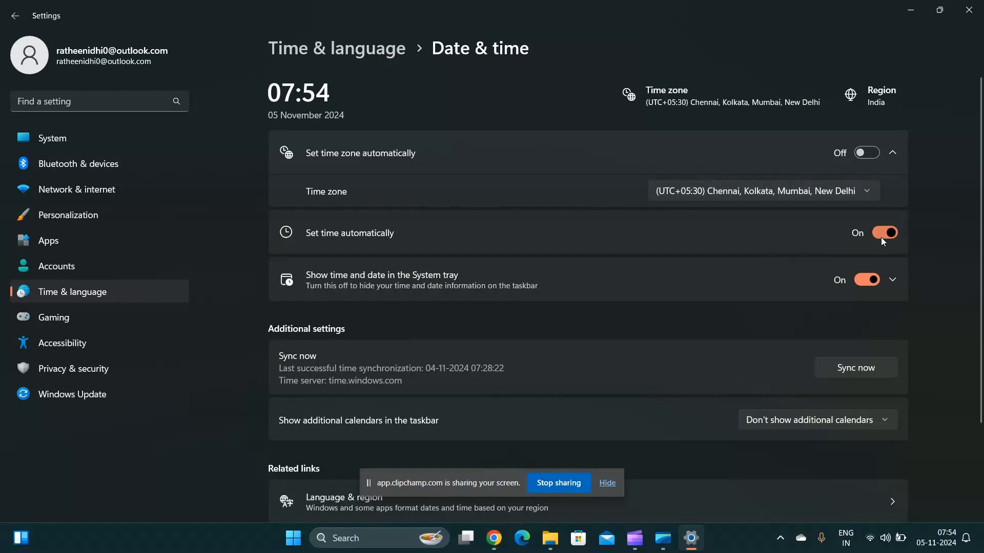
{"action": "left_click", "coordinate": [883, 236]}
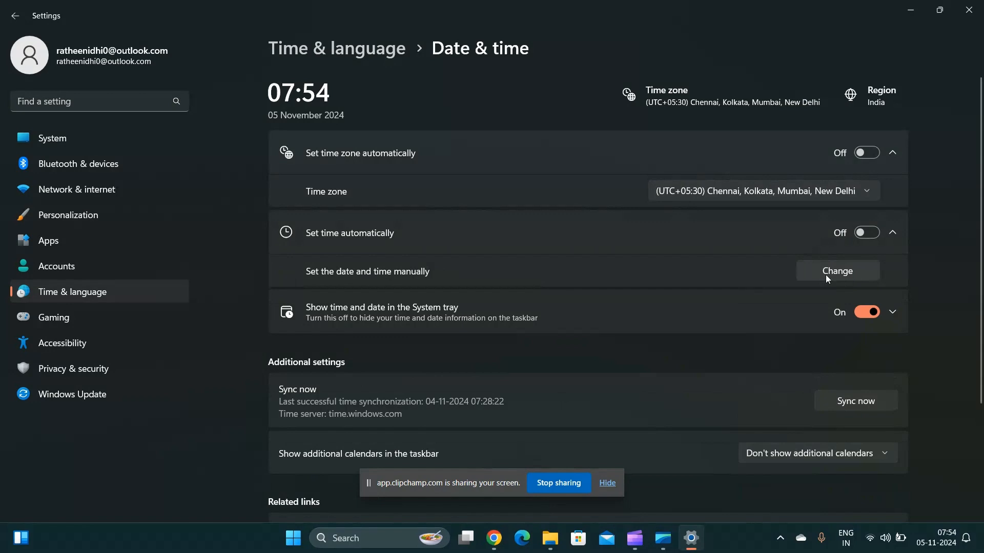
In the manual change dialog, set the day to 5 and the hour to 6
{"action": "left_click", "coordinate": [847, 276]}
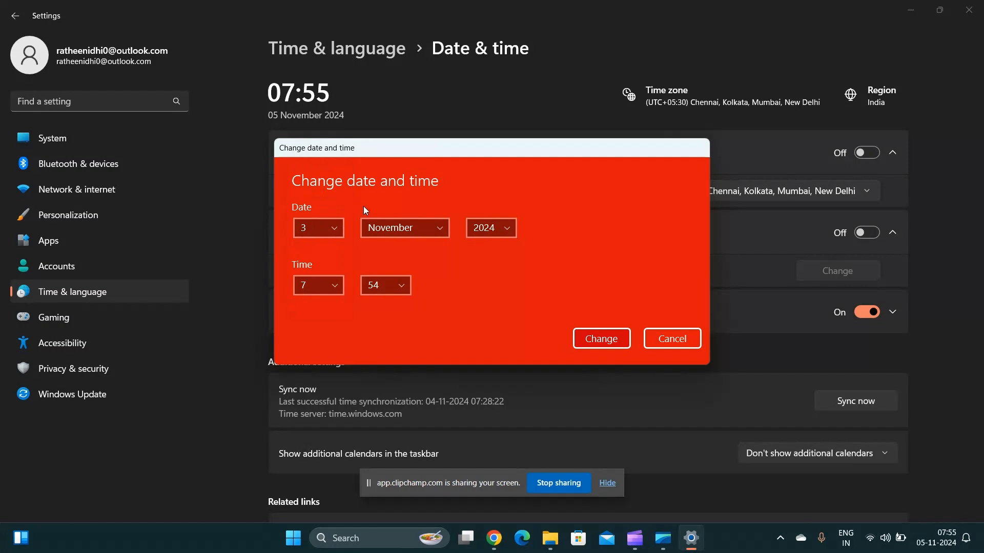
{"action": "left_click", "coordinate": [334, 228]}
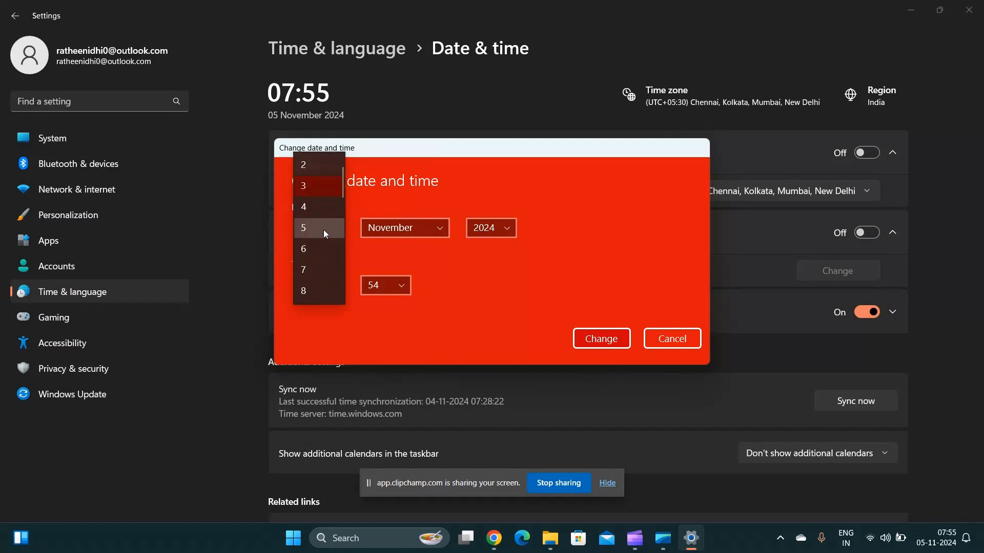
{"action": "left_click", "coordinate": [320, 229]}
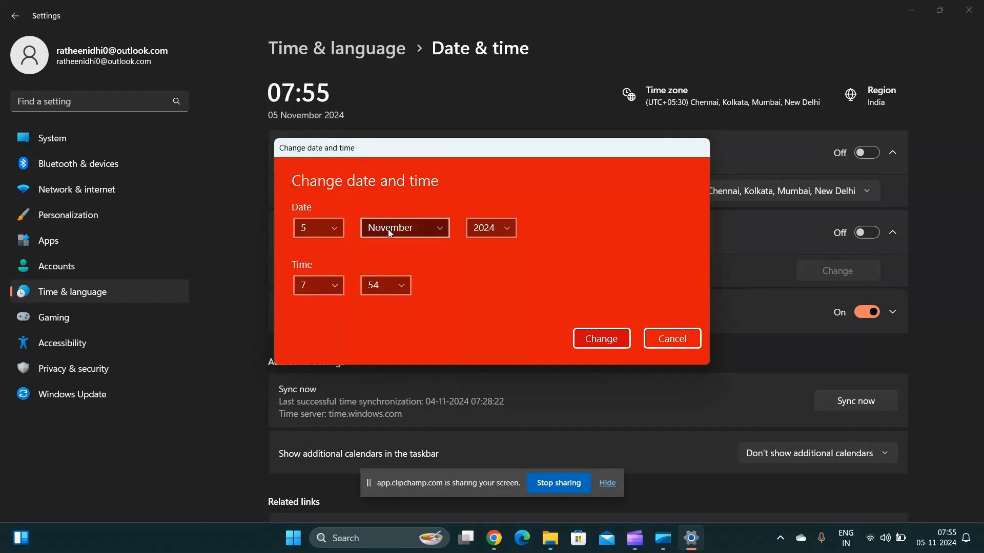
{"action": "left_click", "coordinate": [337, 286]}
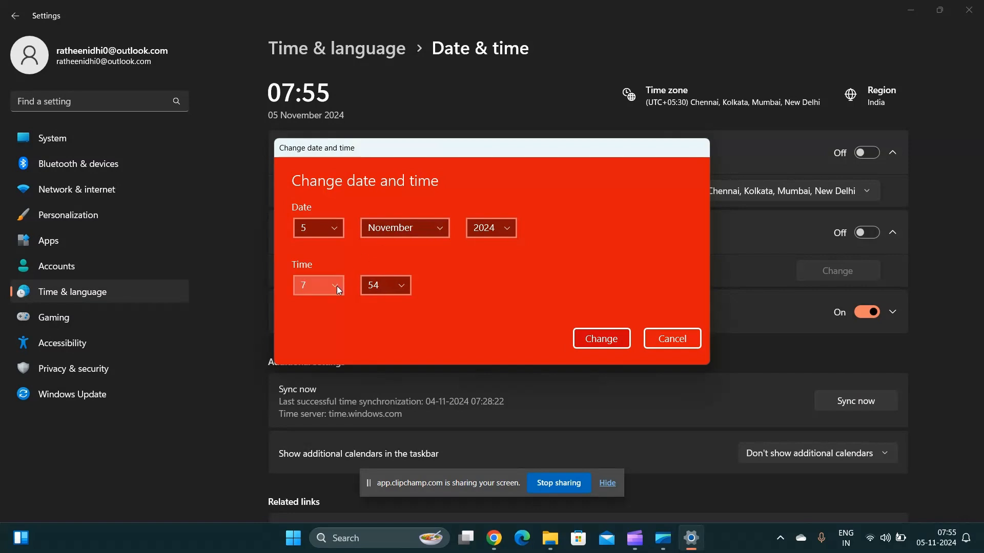
{"action": "left_click", "coordinate": [320, 265]}
Apply the change so the clock reads 06:54 on 05 November 2024
{"action": "left_click", "coordinate": [599, 338]}
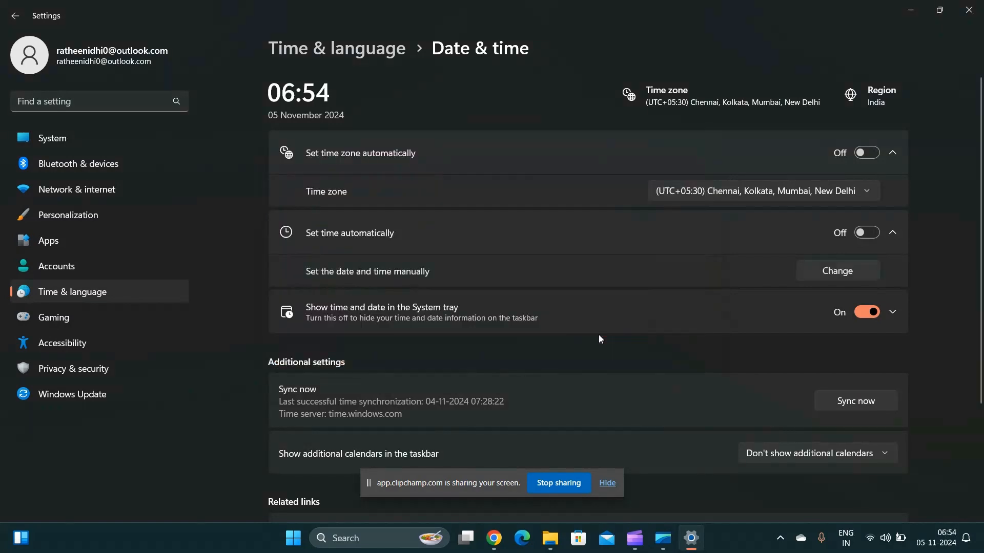